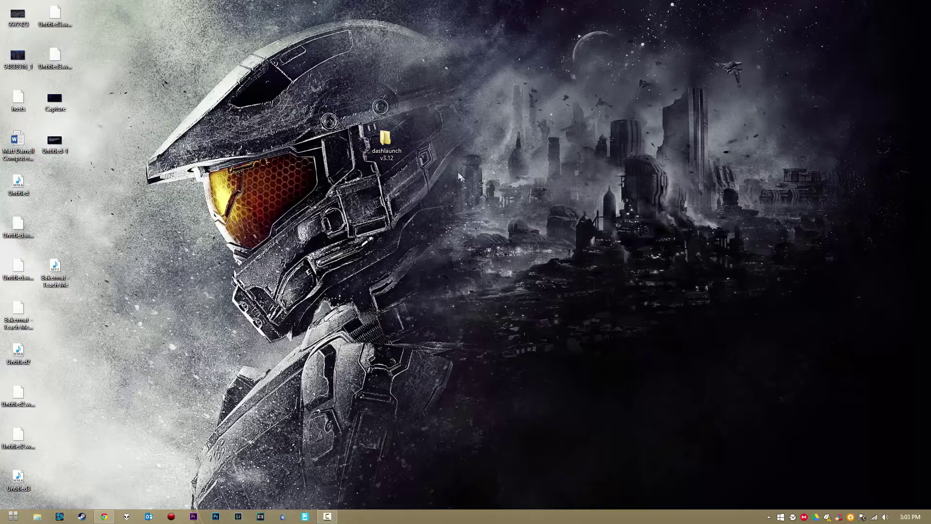
Open the RGH (I:) USB drive in File Explorer and keep its window clear of the dashlaunch v3.12 folder on the desktop
{"action": "left_click", "coordinate": [38, 516]}
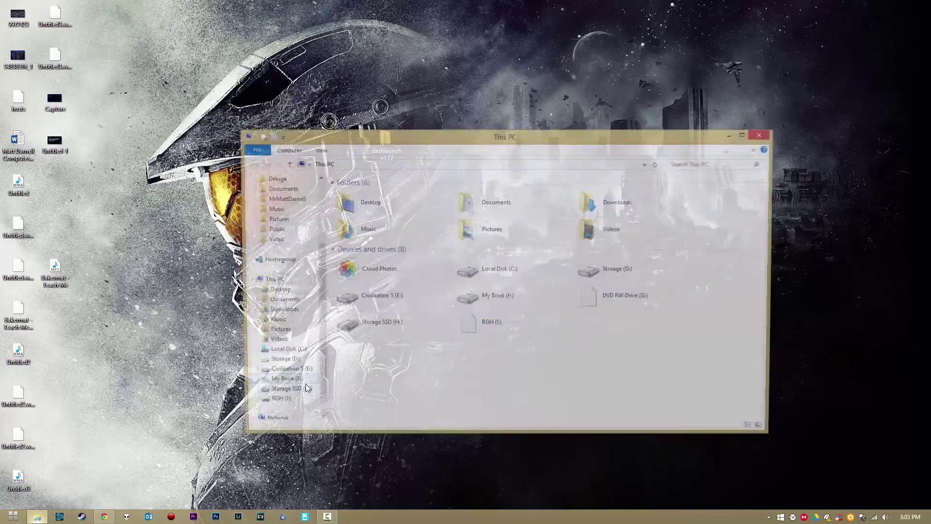
{"action": "left_click_drag", "start_coordinate": [512, 139], "coordinate": [596, 177]}
{"action": "left_click", "coordinate": [601, 370]}
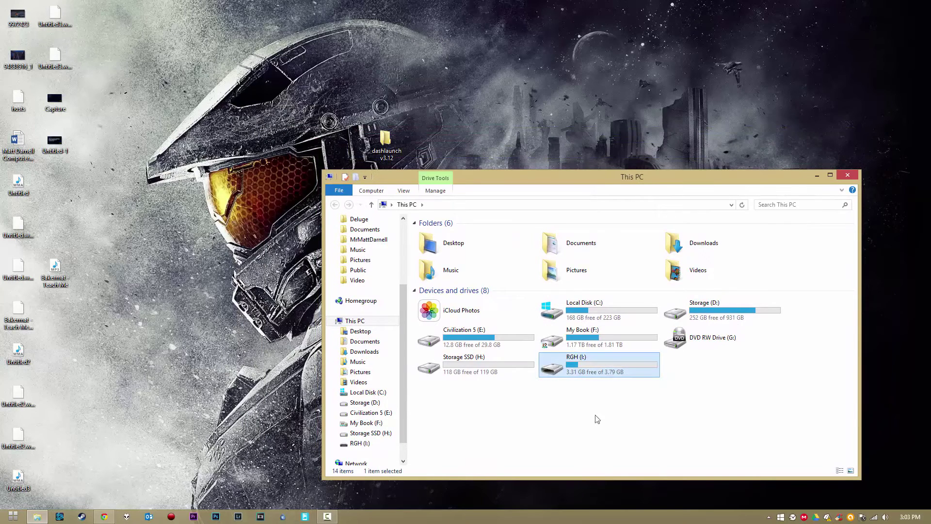
{"action": "left_click", "coordinate": [592, 402]}
{"action": "left_click", "coordinate": [590, 367]}
{"action": "double_click", "coordinate": [605, 372]}
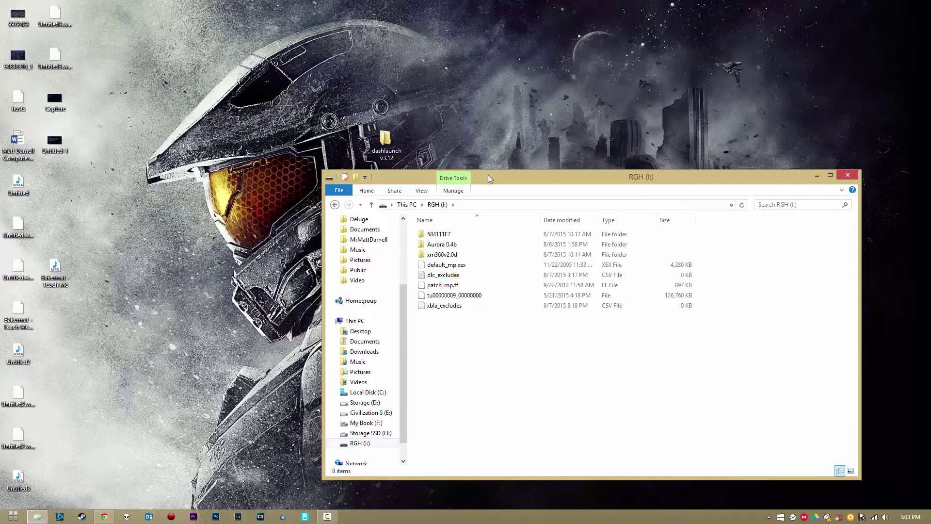
{"action": "left_click_drag", "start_coordinate": [551, 181], "coordinate": [573, 186]}
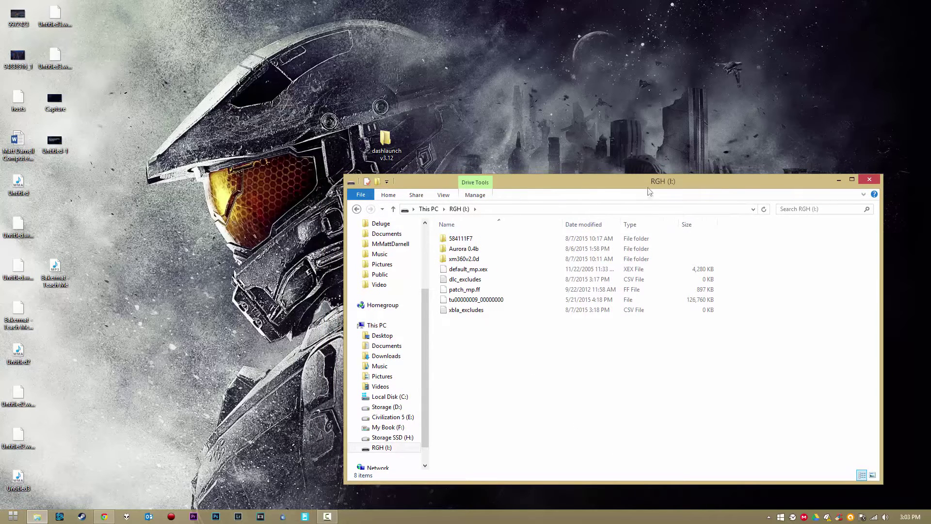
Look at the contents of the desktop's dashlaunch v3.12 folder and close it
{"action": "left_click", "coordinate": [386, 141]}
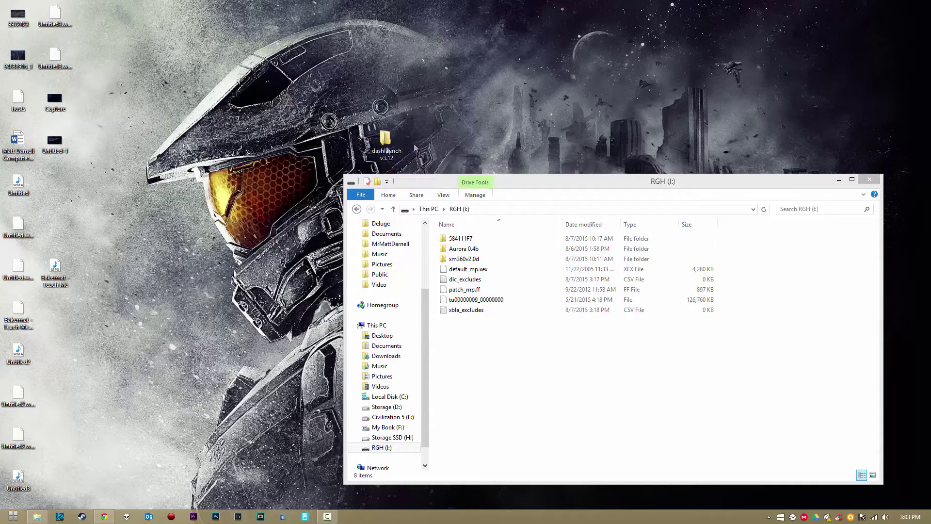
{"action": "double_click", "coordinate": [389, 145]}
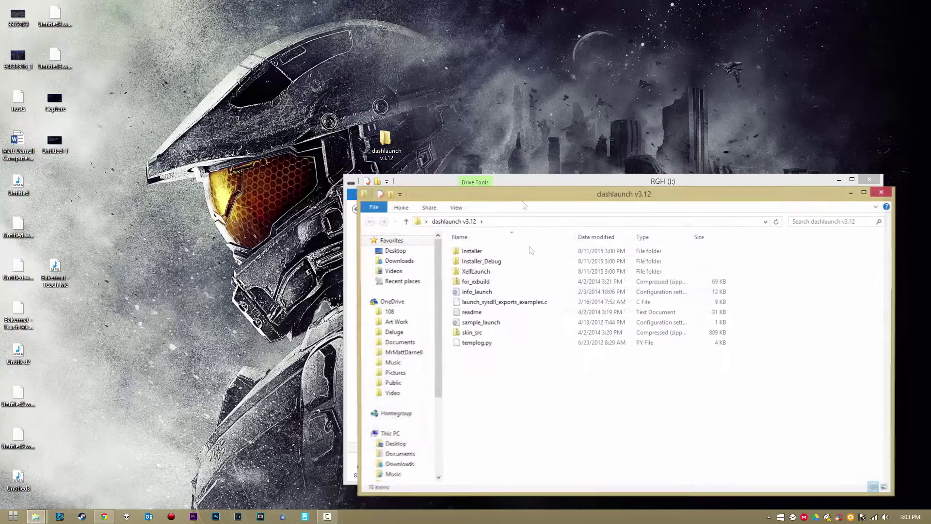
{"action": "left_click_drag", "start_coordinate": [552, 184], "coordinate": [560, 124]}
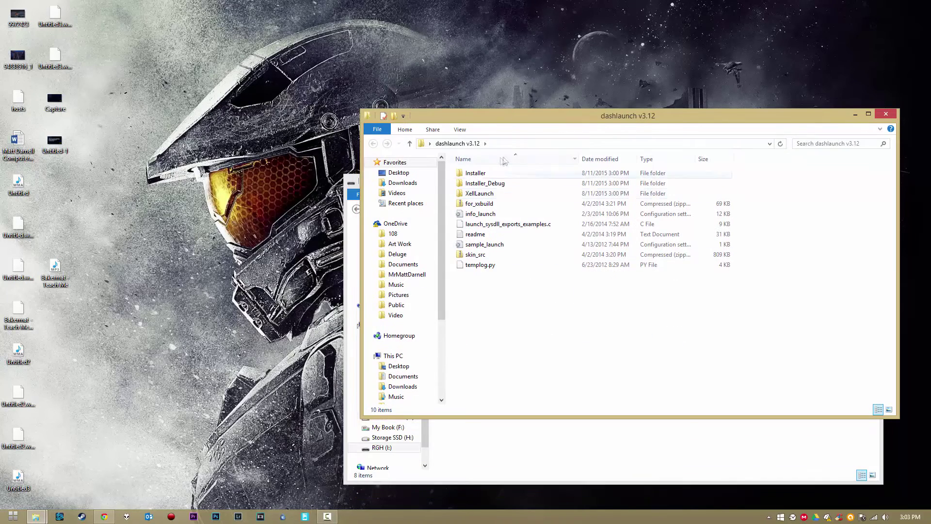
{"action": "left_click", "coordinate": [886, 114]}
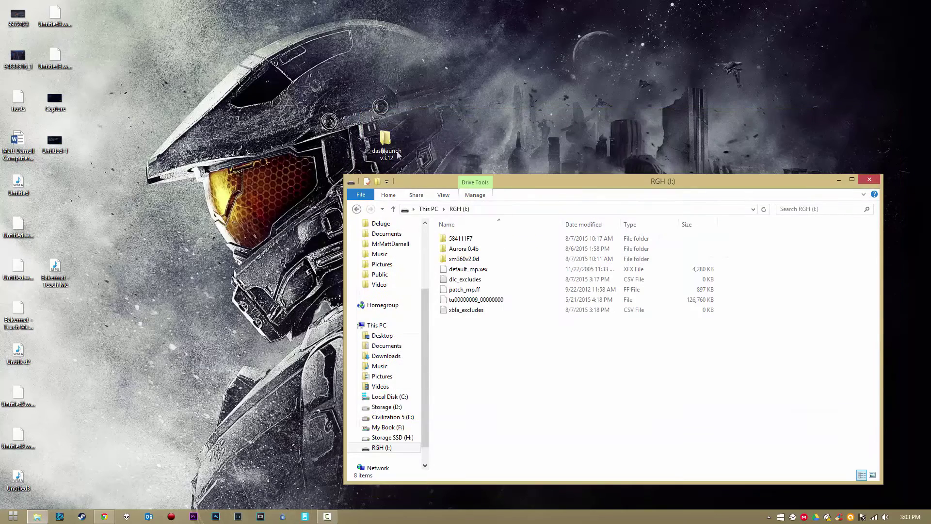
Copy the dashlaunch v3.12 folder from the desktop to the root of the RGH (I:) drive and close the drive window
{"action": "left_click_drag", "start_coordinate": [387, 143], "coordinate": [658, 326]}
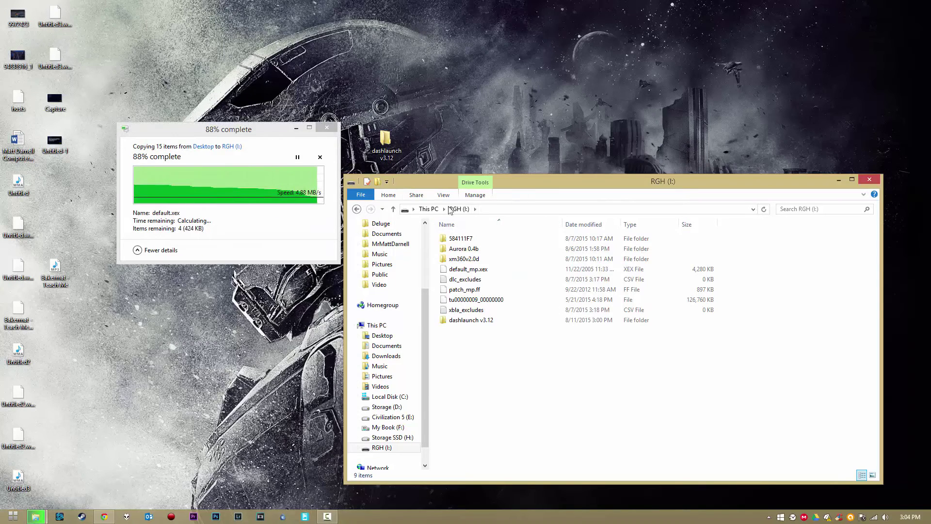
{"action": "left_click", "coordinate": [547, 435]}
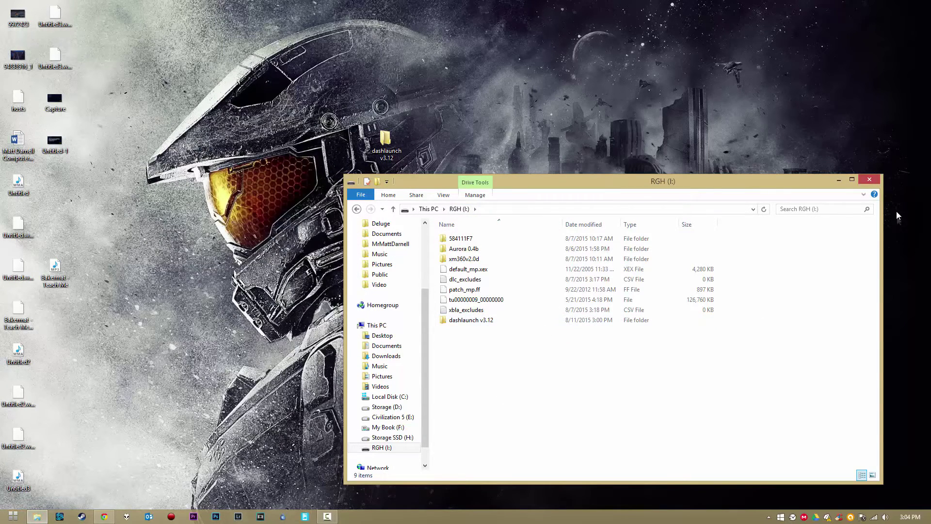
{"action": "left_click", "coordinate": [870, 180]}
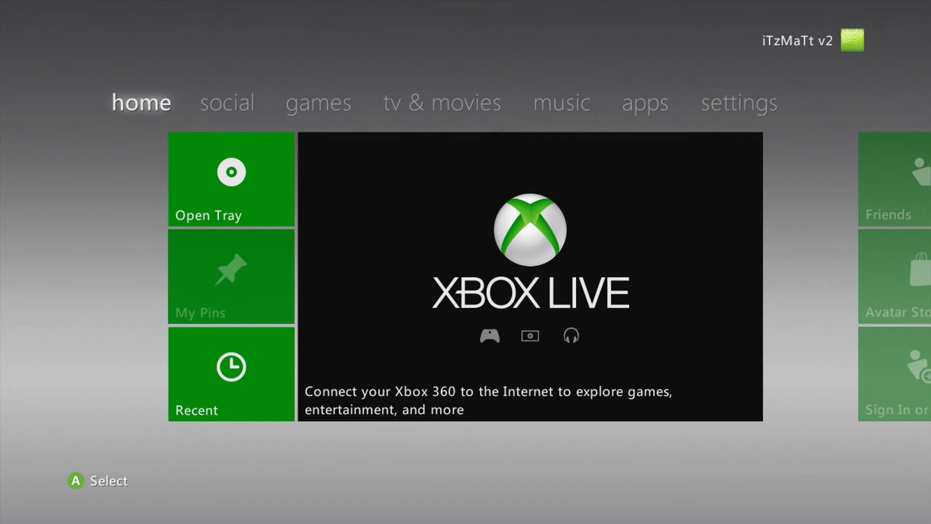
Switch to the Xbox 360 dashboard, launch XeXMenu from My Games and leave Games Discovery for the file browser
{"action": "key", "text": "Right"}
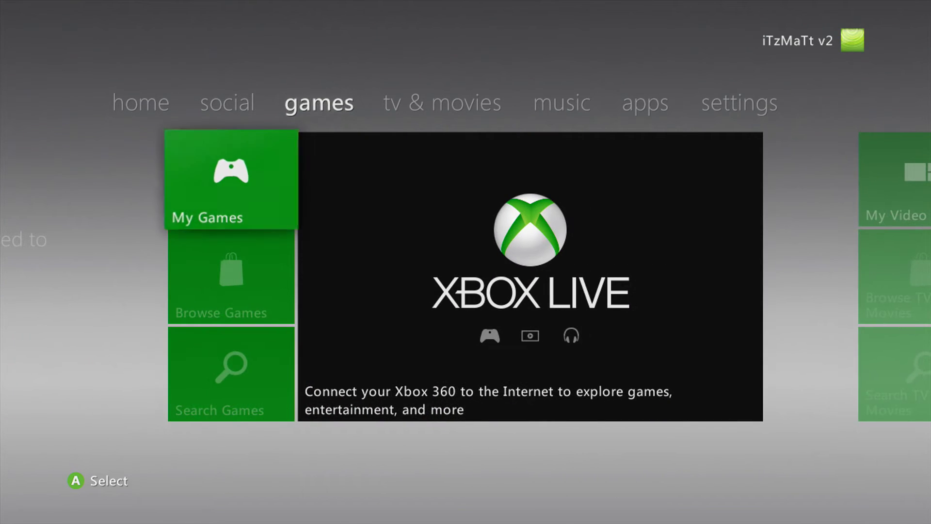
{"action": "key", "text": "Return"}
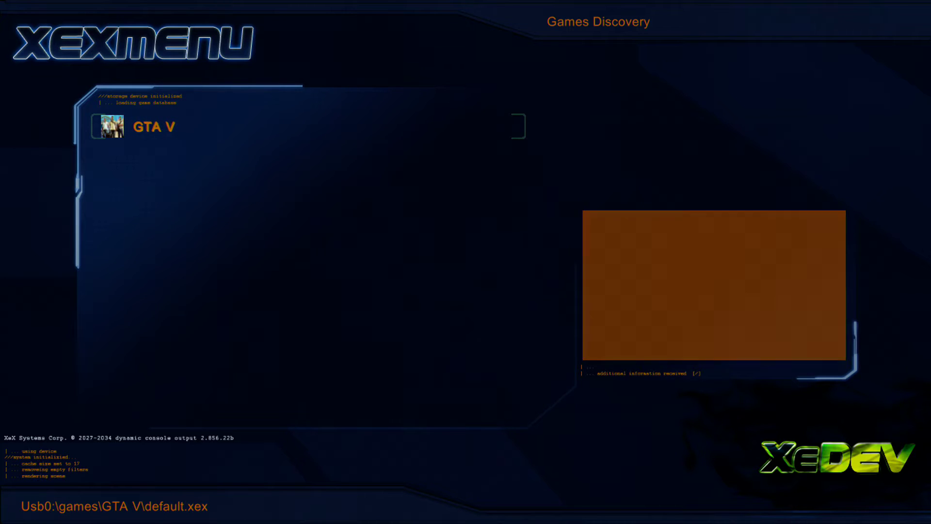
{"action": "key", "text": "Escape"}
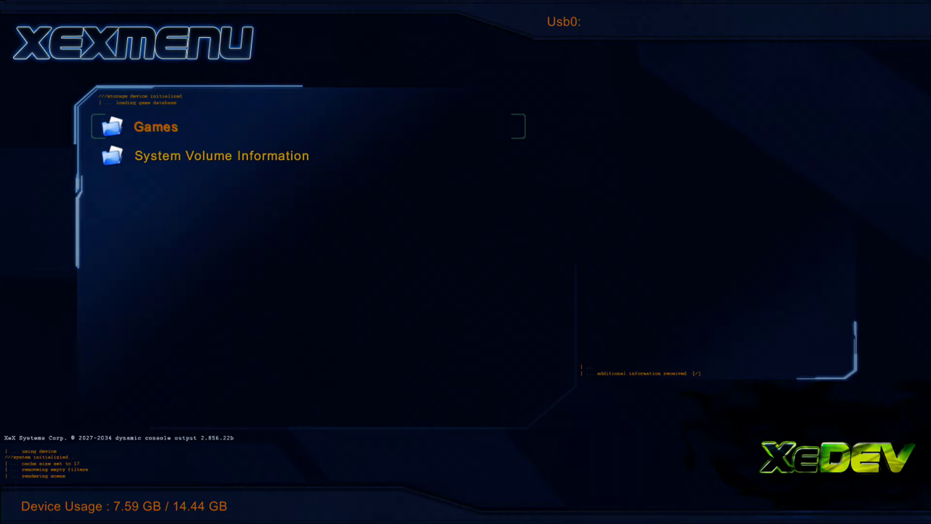
Look through the HddX, Hdd1 and Usb0 drives in the file browser
{"action": "key", "text": "Page_Down"}
{"action": "key", "text": "Page_Down"}
{"action": "key", "text": "Page_Down"}
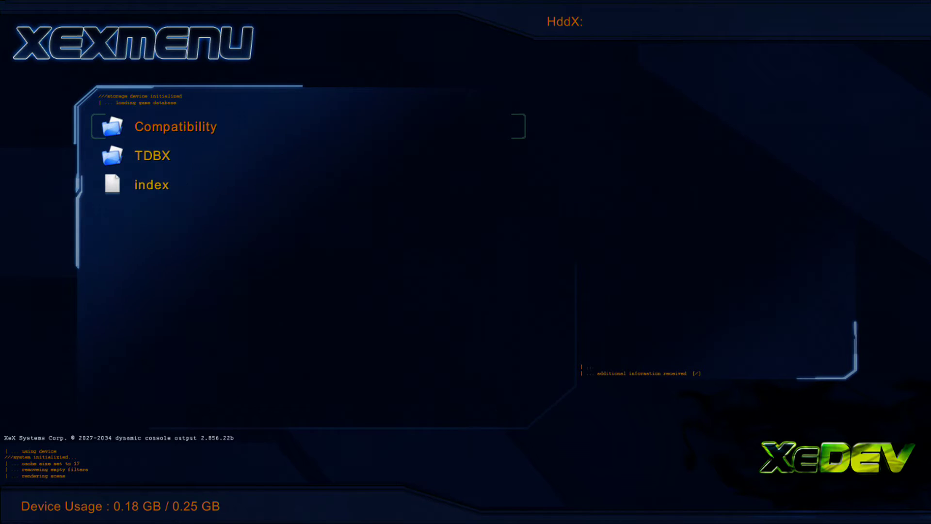
{"action": "key", "text": "Page_Down"}
{"action": "key", "text": "Page_Up"}
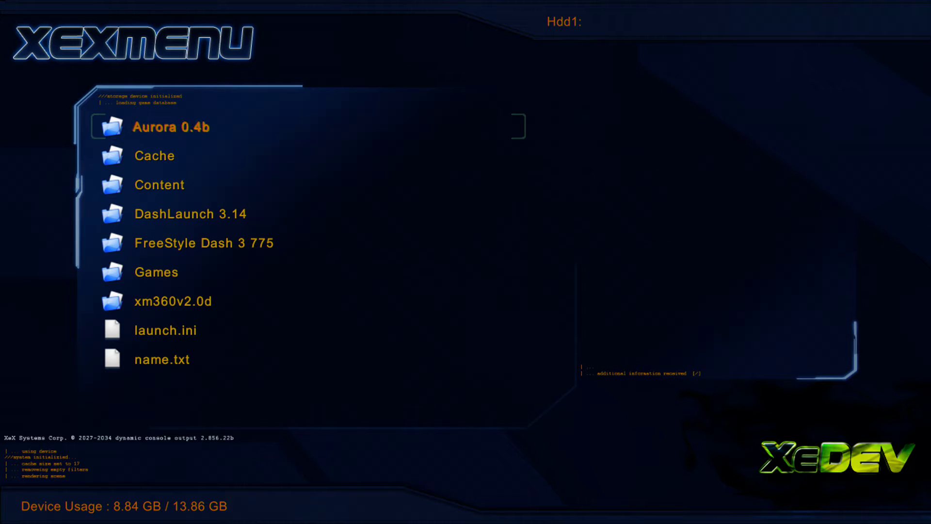
{"action": "key", "text": "Tab"}
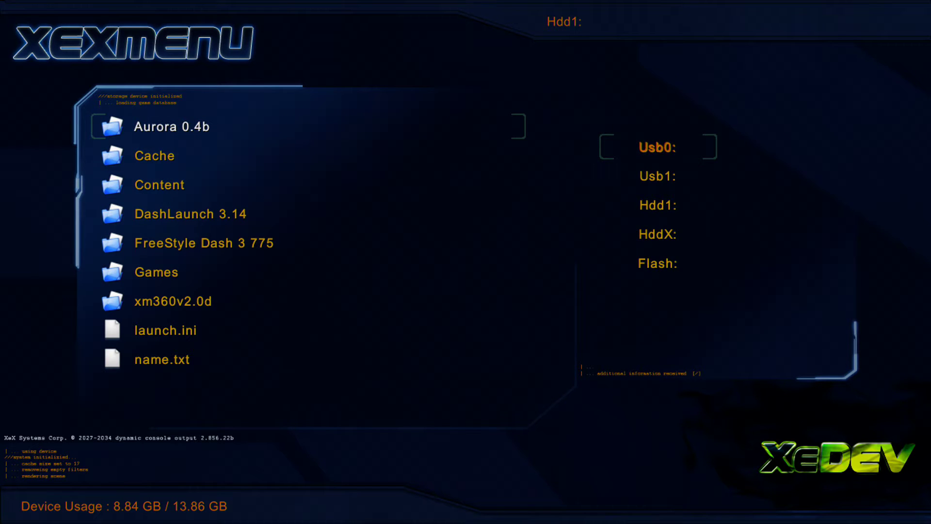
{"action": "key", "text": "Return"}
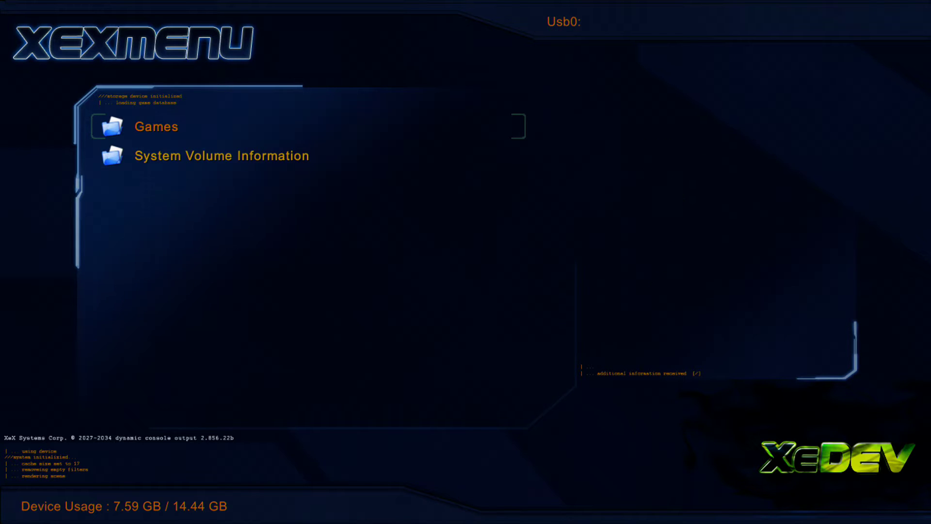
Open the Usb1 drive and show the file operations, such as Copy, for the dashlaunch v3.12 folder
{"action": "key", "text": "Tab"}
{"action": "key", "text": "Down"}
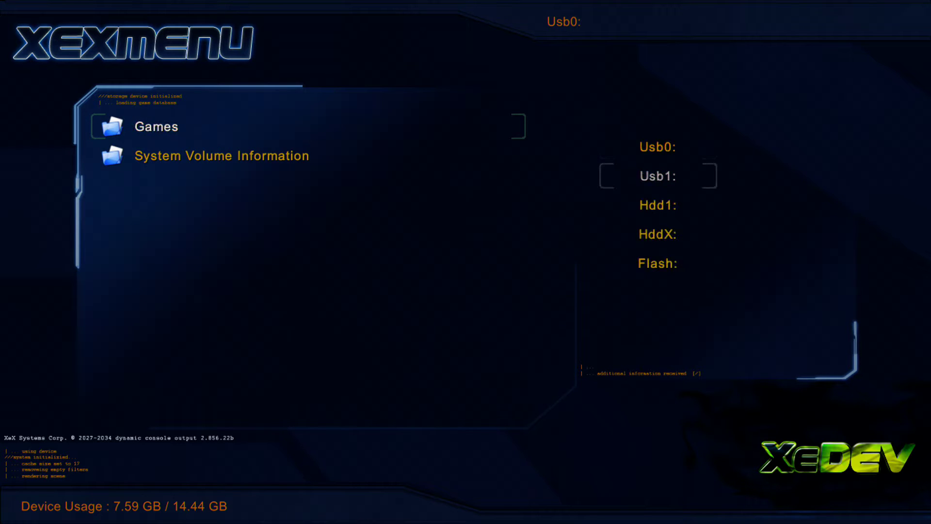
{"action": "key", "text": "Return"}
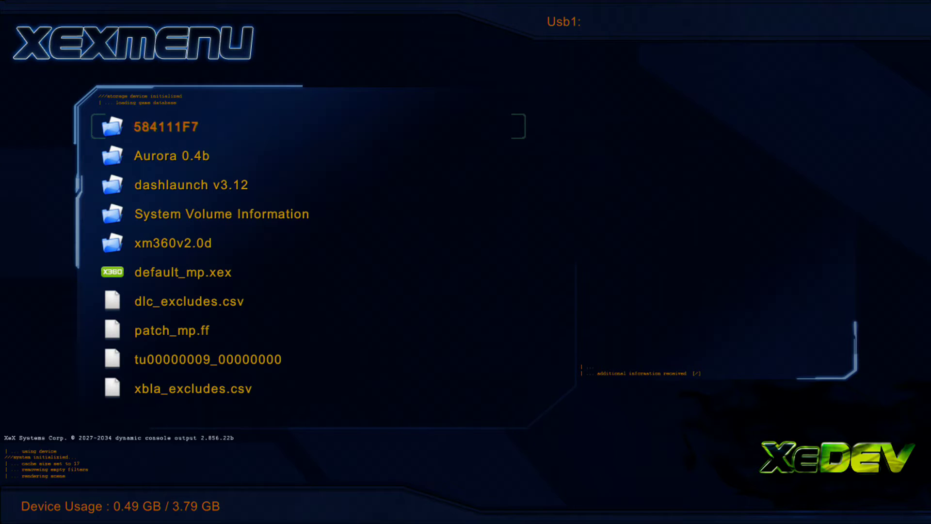
{"action": "key", "text": "Down"}
{"action": "key", "text": "Down"}
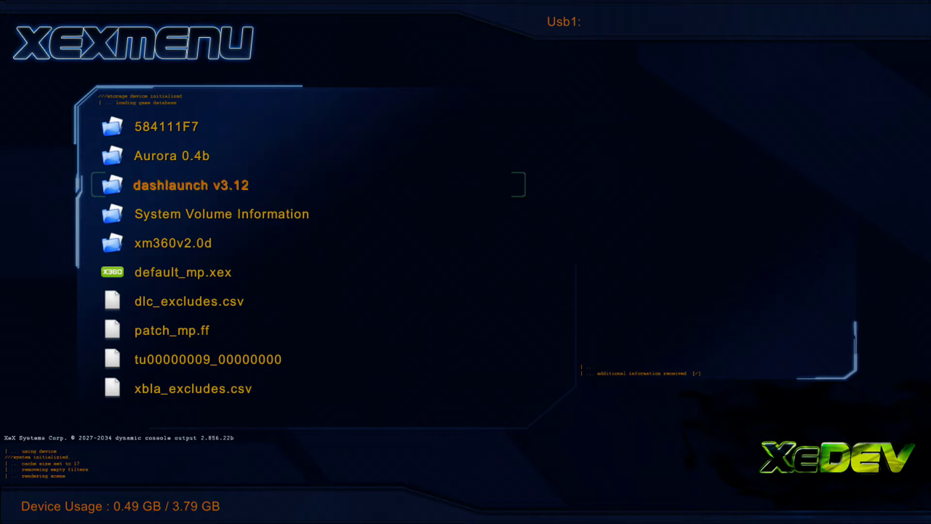
{"action": "key", "text": "y"}
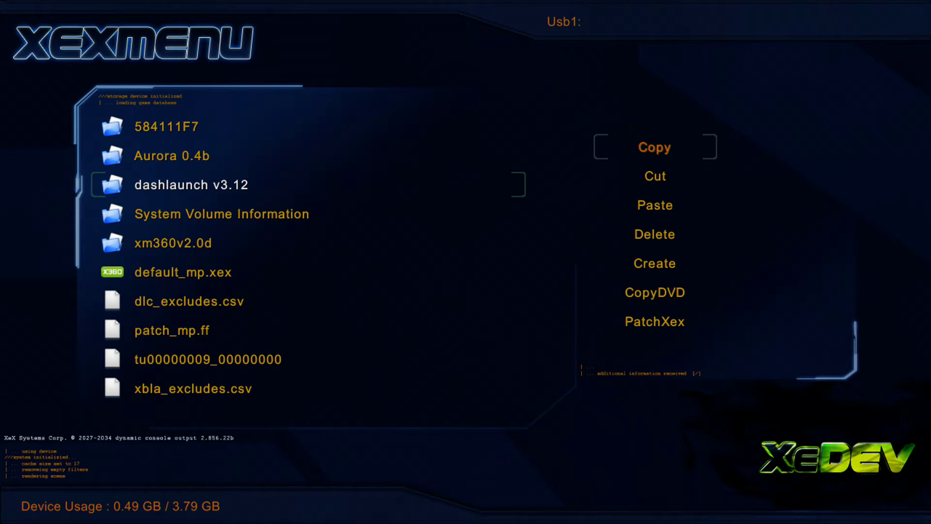
{"action": "key", "text": "b"}
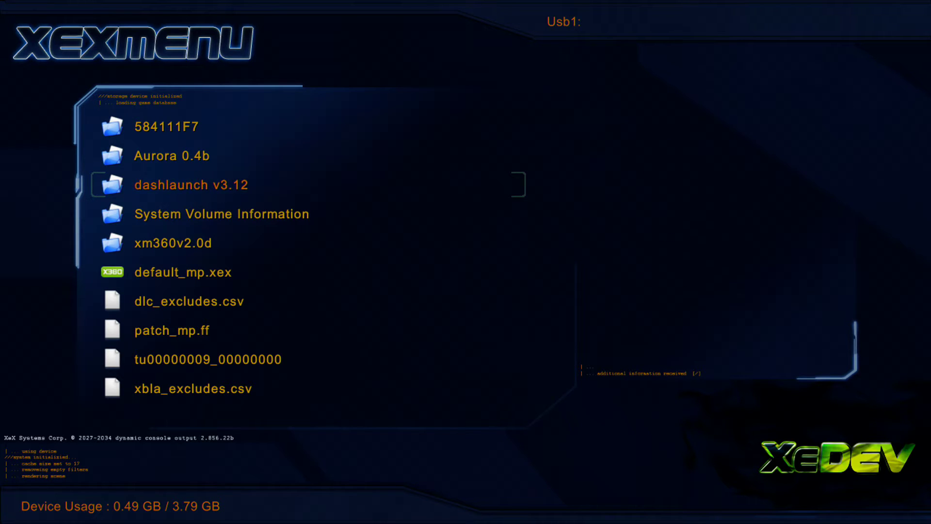
Switch to the Hdd1 drive and try to paste the dashlaunch v3.12 folder into its root
{"action": "key", "text": "x"}
{"action": "key", "text": "Down"}
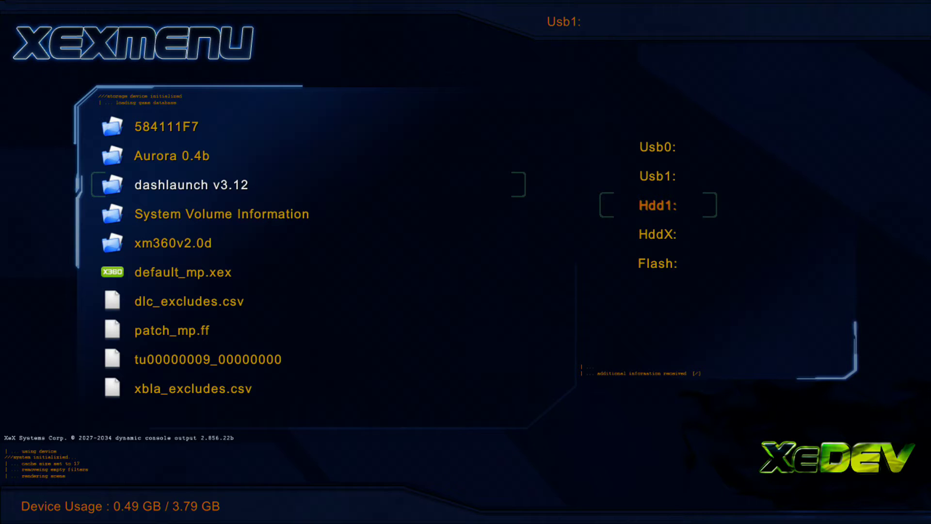
{"action": "key", "text": "Return"}
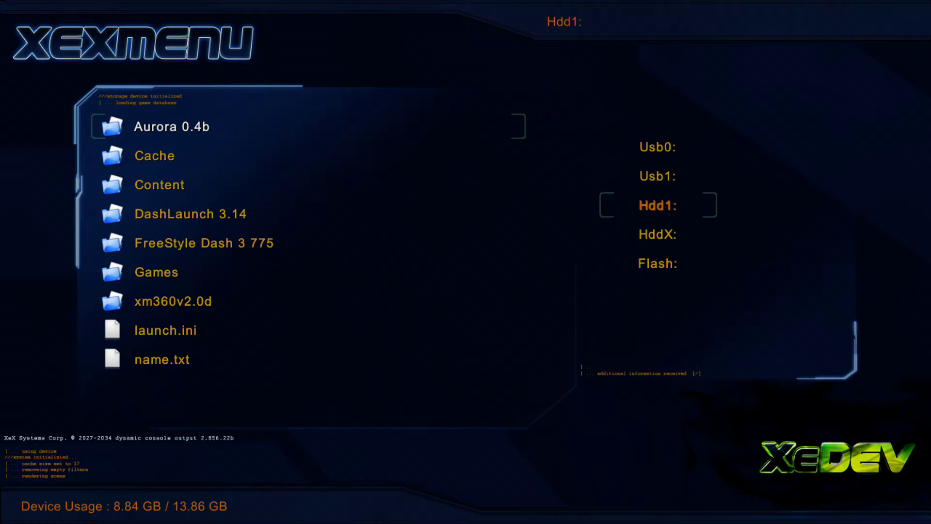
{"action": "key", "text": "y"}
{"action": "key", "text": "Down"}
{"action": "key", "text": "Down"}
{"action": "key", "text": "Return"}
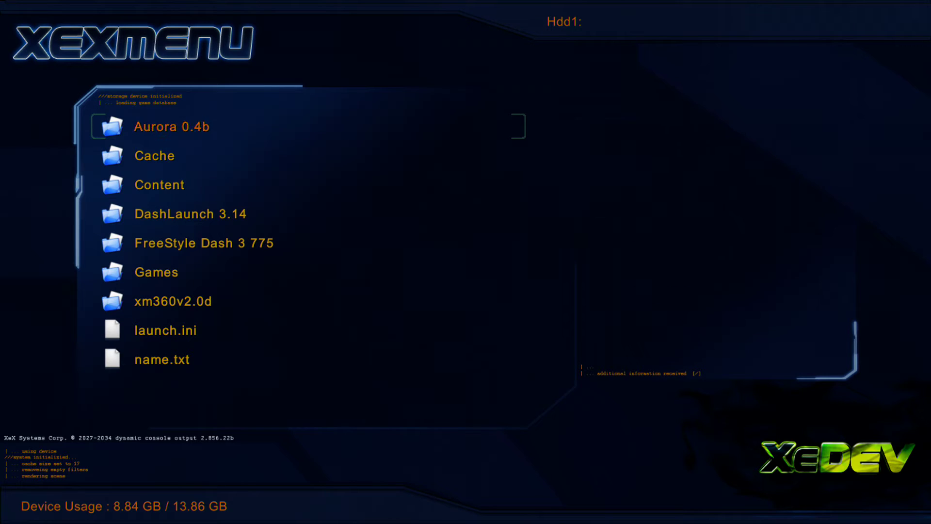
Launch default.xex from the Installer folder inside DashLaunch 3.14 on Hdd1
{"action": "key", "text": "Down"}
{"action": "key", "text": "Down"}
{"action": "key", "text": "Down"}
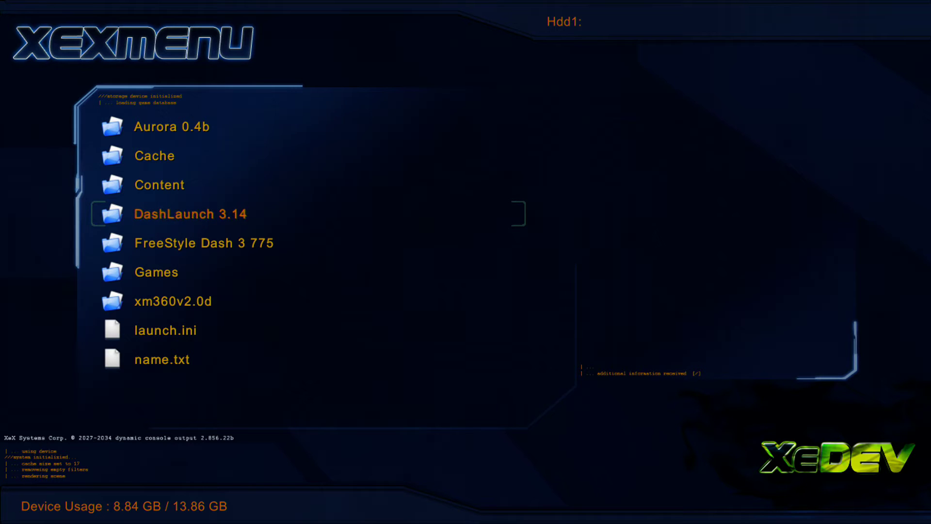
{"action": "key", "text": "Return"}
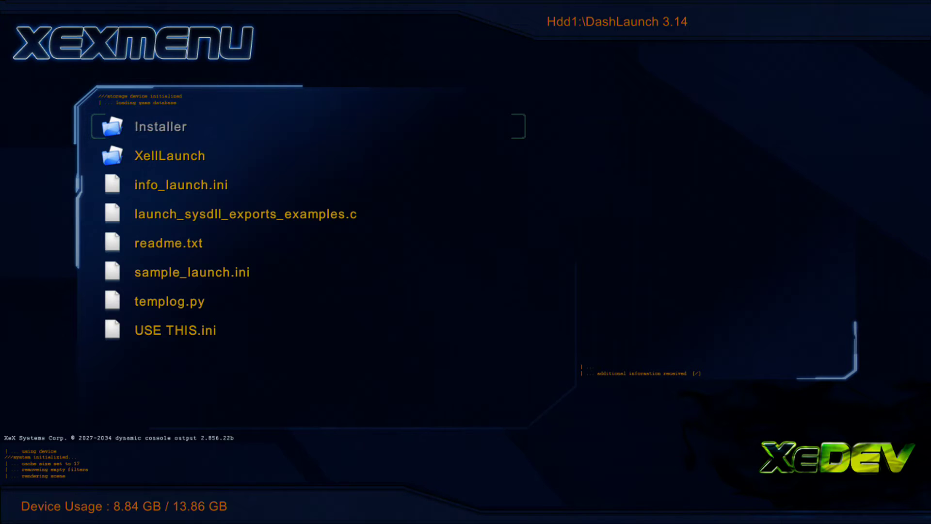
{"action": "key", "text": "Return"}
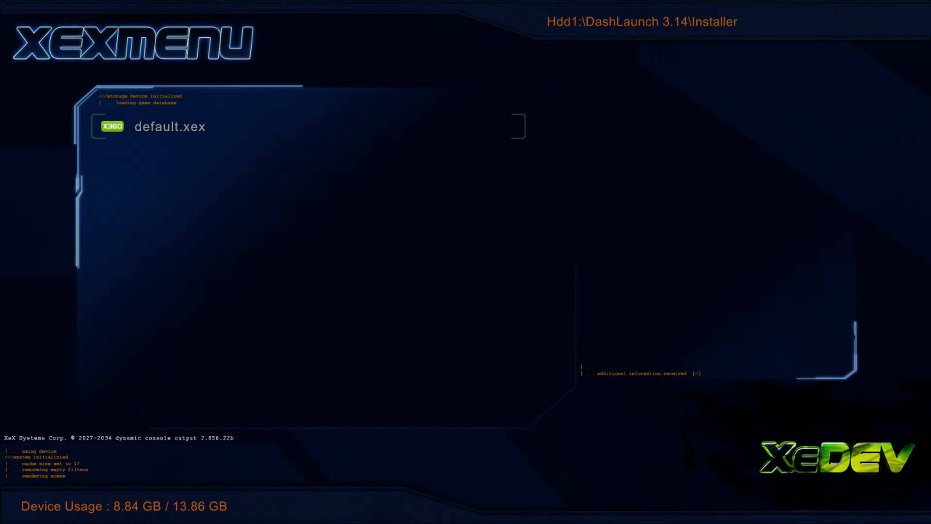
{"action": "key", "text": "Return"}
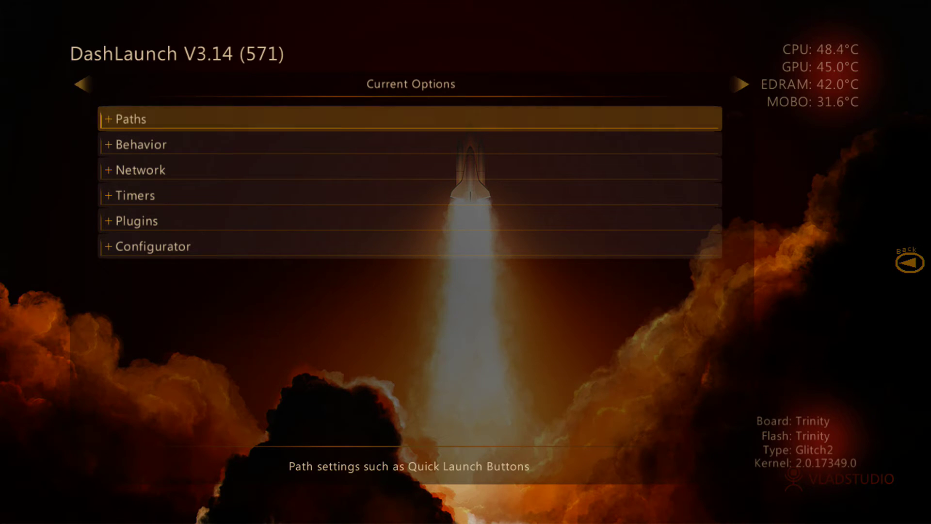
{"action": "key", "text": "Down"}
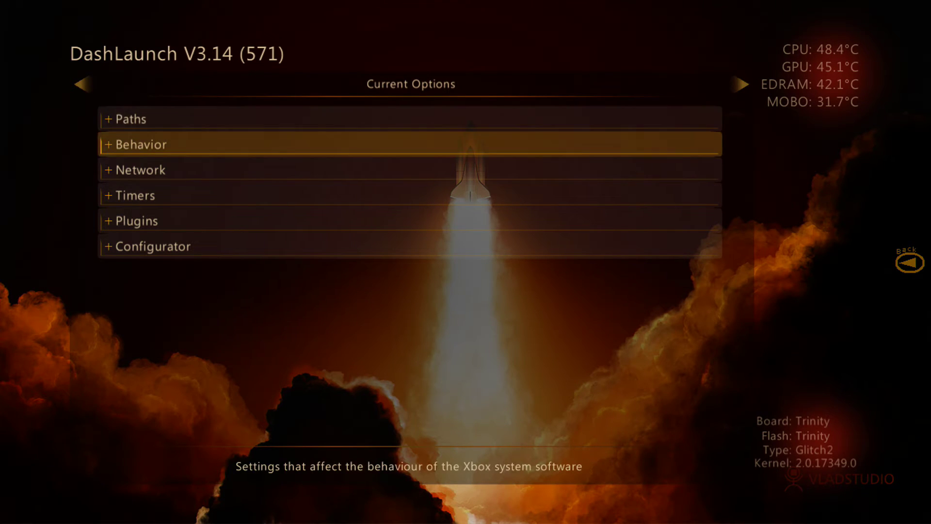
{"action": "key", "text": "Up"}
{"action": "key", "text": "Down"}
{"action": "key", "text": "Down"}
{"action": "key", "text": "Up"}
{"action": "key", "text": "Up"}
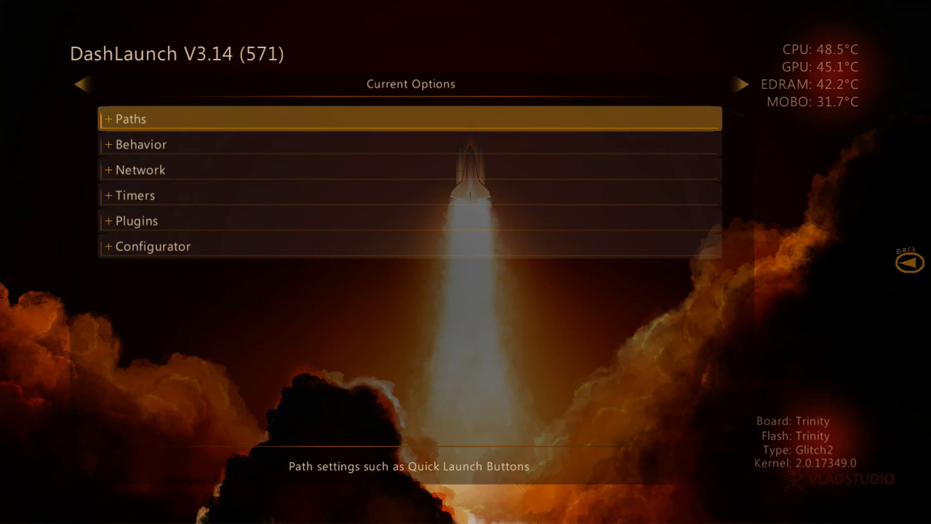
Expand the Paths category and examine the launch paths assigned to each controller button
{"action": "key", "text": "Return"}
{"action": "key", "text": "Down"}
{"action": "key", "text": "Down"}
{"action": "key", "text": "Down"}
{"action": "key", "text": "Down"}
{"action": "key", "text": "Down"}
{"action": "key", "text": "Down"}
{"action": "key", "text": "Down"}
{"action": "key", "text": "Down"}
{"action": "key", "text": "Down"}
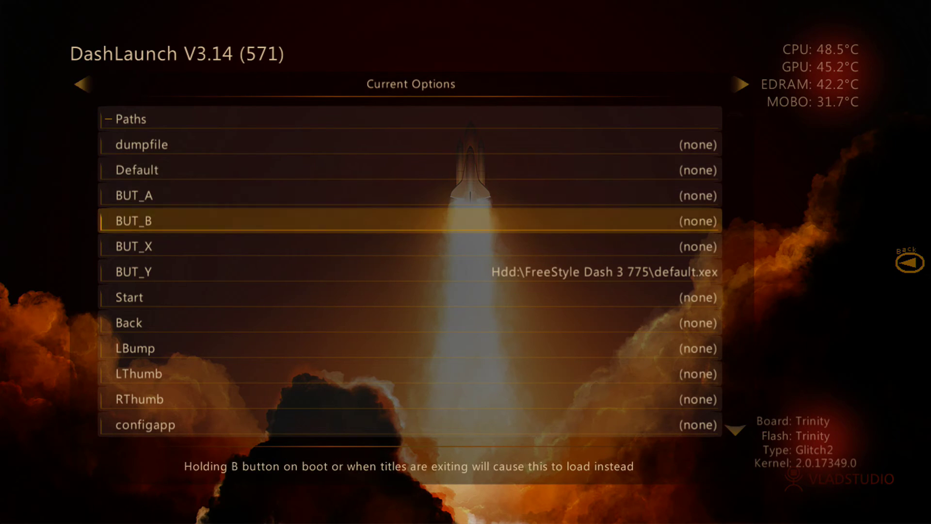
{"action": "key", "text": "Down"}
{"action": "key", "text": "Down"}
{"action": "key", "text": "Up"}
{"action": "key", "text": "Up"}
{"action": "key", "text": "Up"}
{"action": "key", "text": "Up"}
{"action": "key", "text": "Up"}
{"action": "key", "text": "Up"}
{"action": "key", "text": "Up"}
{"action": "key", "text": "Up"}
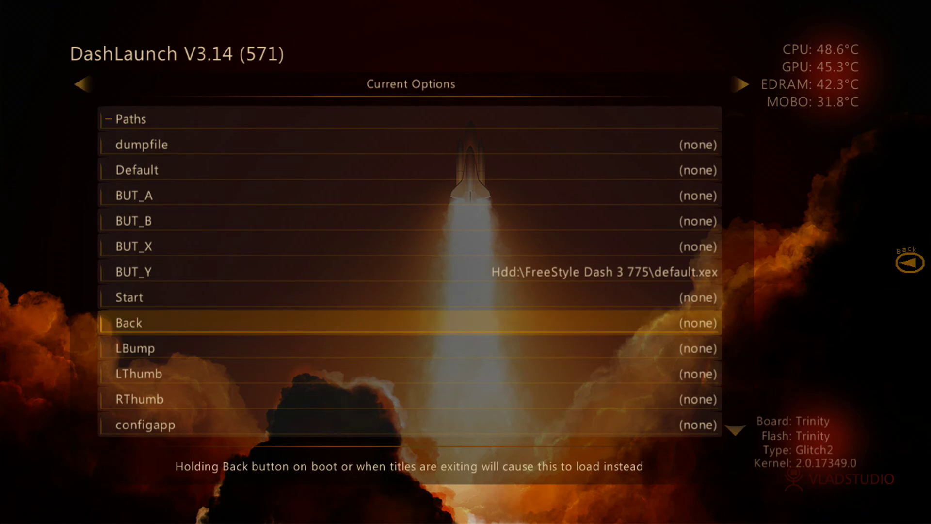
{"action": "key", "text": "Up"}
{"action": "key", "text": "Up"}
{"action": "key", "text": "Up"}
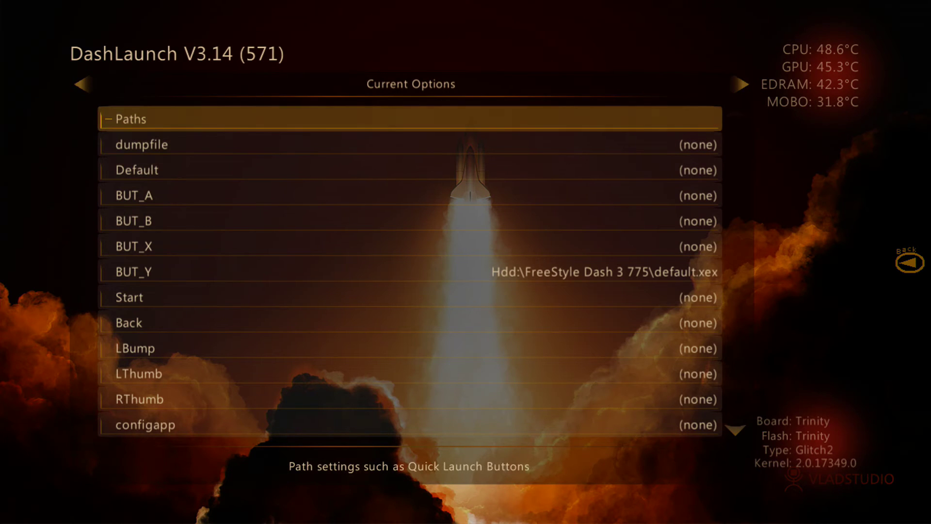
Collapse the Paths category, then expand Behavior and examine its options from contpatch through shuttemps
{"action": "key", "text": "Return"}
{"action": "key", "text": "Down"}
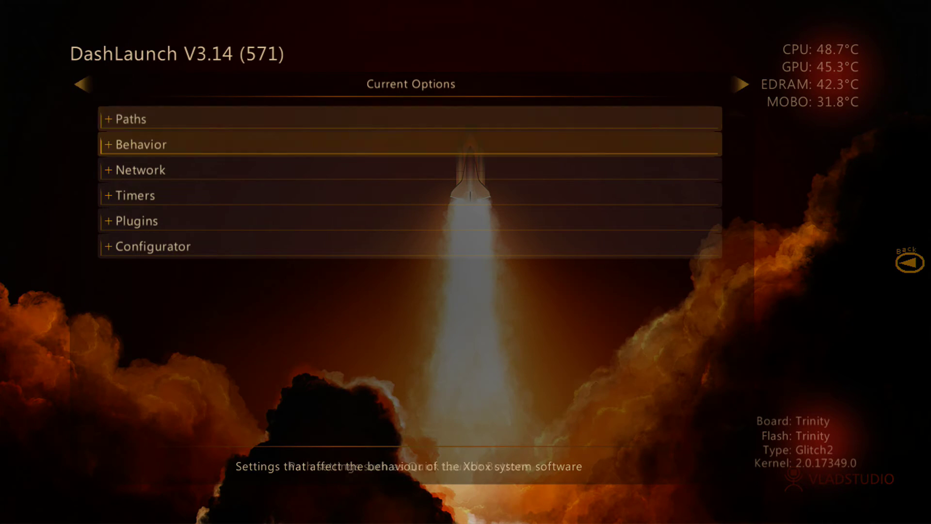
{"action": "key", "text": "Return"}
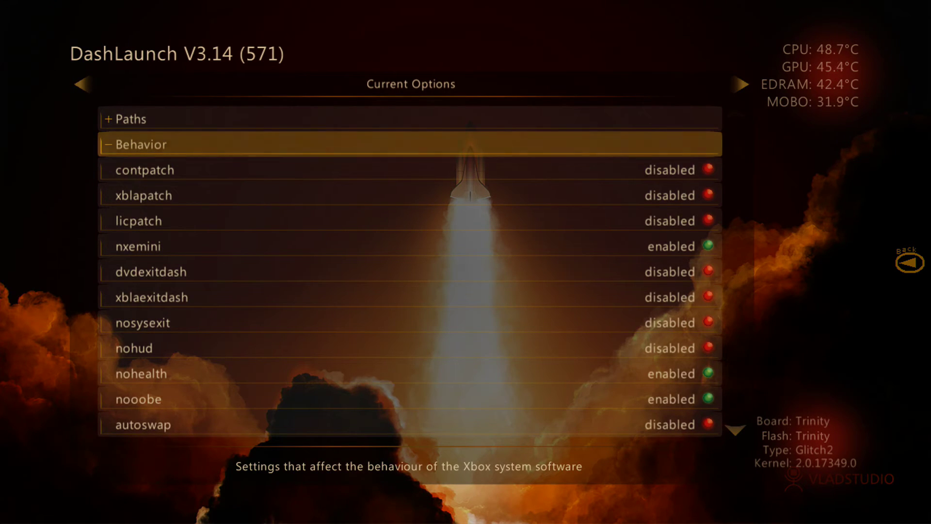
{"action": "key", "text": "Down"}
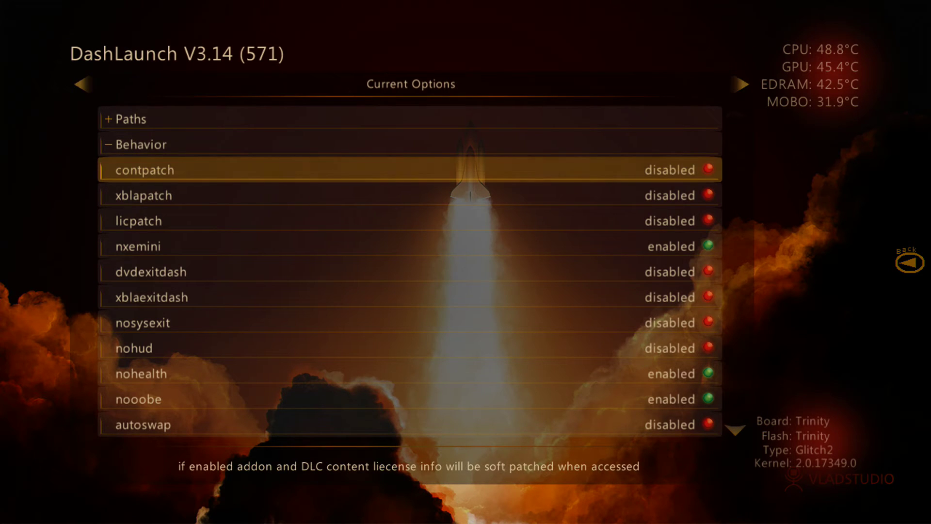
{"action": "key", "text": "Down"}
{"action": "key", "text": "Down"}
{"action": "key", "text": "Down"}
{"action": "key", "text": "Down"}
{"action": "key", "text": "Down"}
{"action": "key", "text": "Down"}
{"action": "key", "text": "Down"}
{"action": "key", "text": "Down"}
{"action": "key", "text": "Down"}
{"action": "key", "text": "Down"}
{"action": "key", "text": "Down"}
{"action": "key", "text": "Down"}
{"action": "key", "text": "Down"}
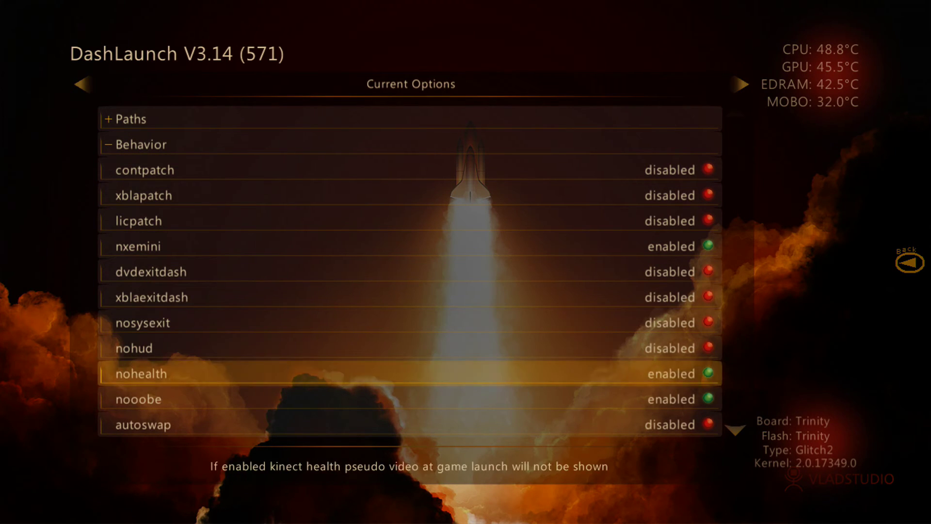
{"action": "key", "text": "Down"}
{"action": "key", "text": "Down"}
{"action": "key", "text": "Up"}
{"action": "key", "text": "Up"}
{"action": "key", "text": "Up"}
{"action": "key", "text": "Up"}
{"action": "key", "text": "Up"}
{"action": "key", "text": "Up"}
{"action": "key", "text": "Up"}
{"action": "key", "text": "Up"}
{"action": "key", "text": "Up"}
{"action": "key", "text": "Up"}
{"action": "key", "text": "Up"}
{"action": "key", "text": "Up"}
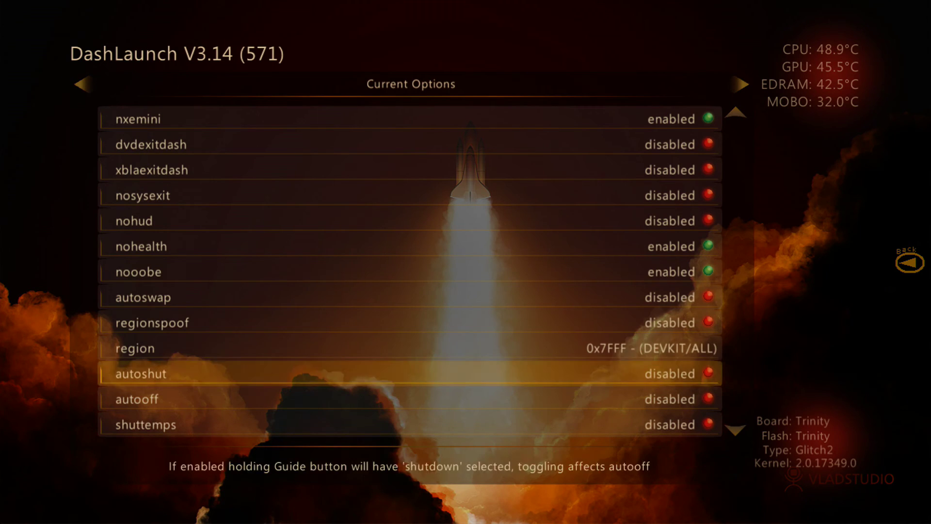
Return to the Behavior heading and collapse the category
{"action": "key", "text": "Up"}
{"action": "key", "text": "Up"}
{"action": "key", "text": "Up"}
{"action": "key", "text": "Up"}
{"action": "key", "text": "Up"}
{"action": "key", "text": "Up"}
{"action": "key", "text": "Up"}
{"action": "key", "text": "Up"}
{"action": "key", "text": "Down"}
{"action": "key", "text": "Down"}
{"action": "key", "text": "Down"}
{"action": "key", "text": "Down"}
{"action": "key", "text": "Return"}
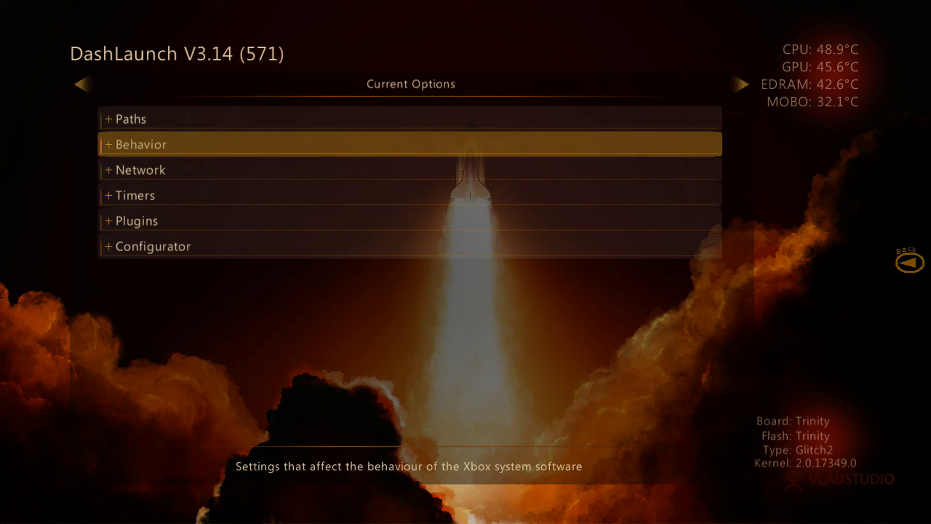
Expand the Network category and read the descriptions of pingpatch, signnotice, liveblock and livestrong
{"action": "key", "text": "Down"}
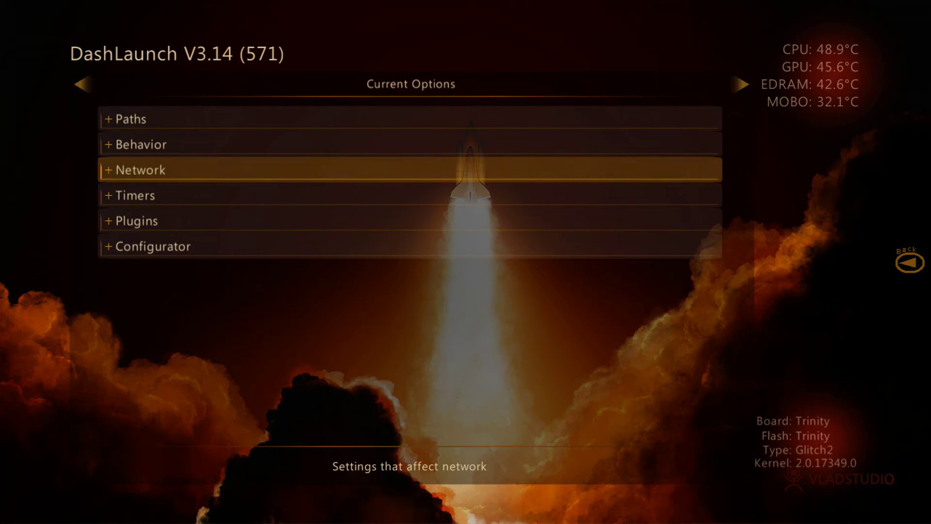
{"action": "key", "text": "Return"}
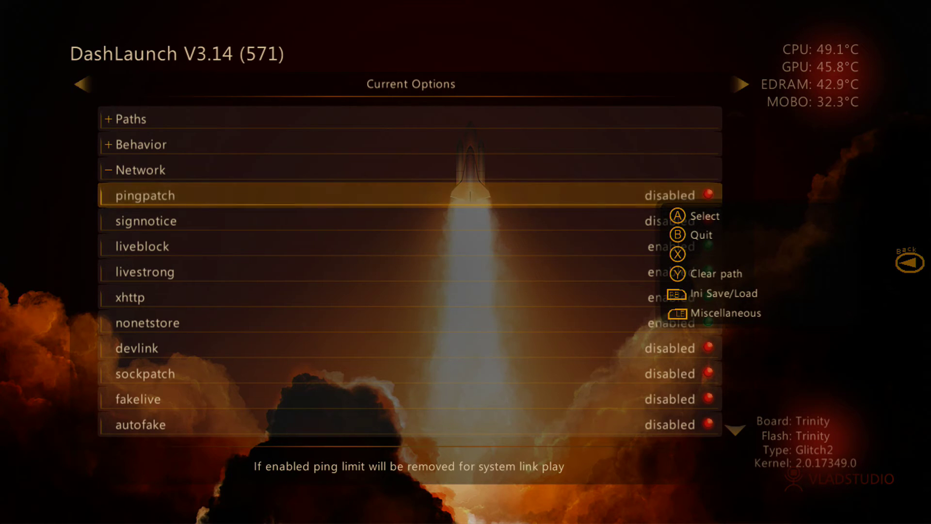
{"action": "key", "text": "Down"}
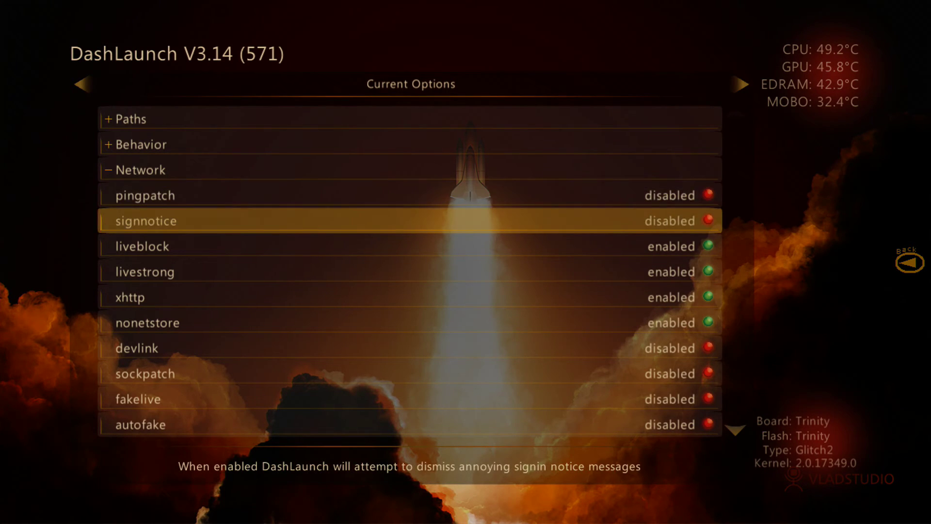
{"action": "key", "text": "Up"}
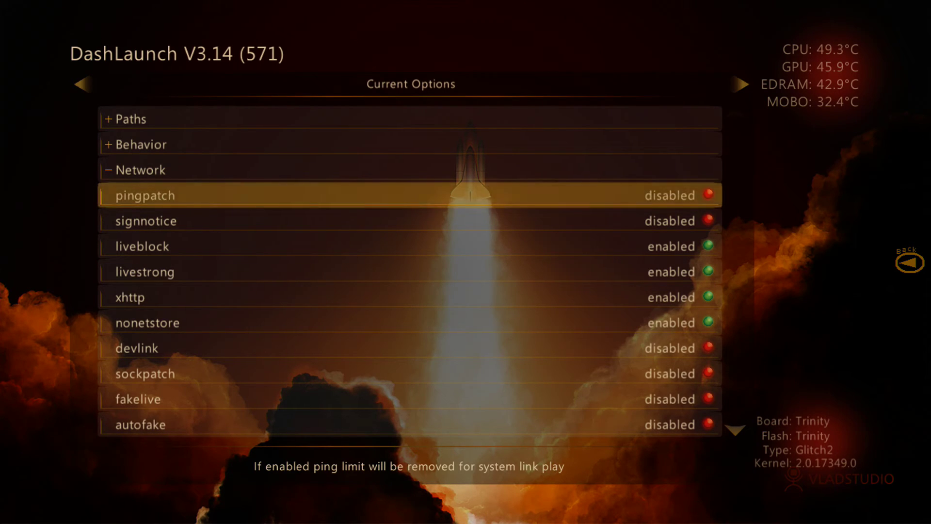
{"action": "key", "text": "Down"}
{"action": "key", "text": "Down"}
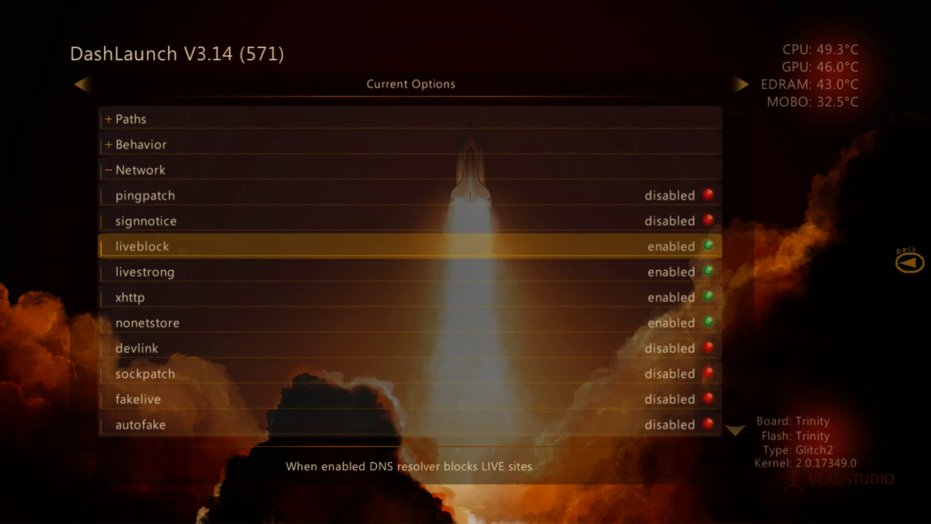
{"action": "key", "text": "Down"}
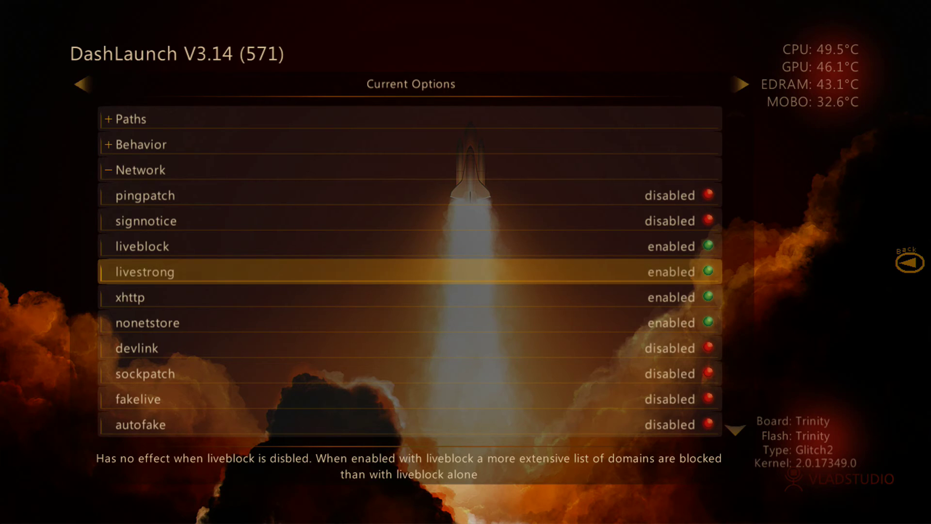
Examine the remaining Network options, from xhttp through the autofake0 to autofake9 entries
{"action": "key", "text": "Down"}
{"action": "key", "text": "Down"}
{"action": "key", "text": "Down"}
{"action": "key", "text": "Down"}
{"action": "key", "text": "Down"}
{"action": "key", "text": "Down"}
{"action": "key", "text": "Down"}
{"action": "key", "text": "Down"}
{"action": "key", "text": "Down"}
{"action": "key", "text": "Down"}
{"action": "key", "text": "Down"}
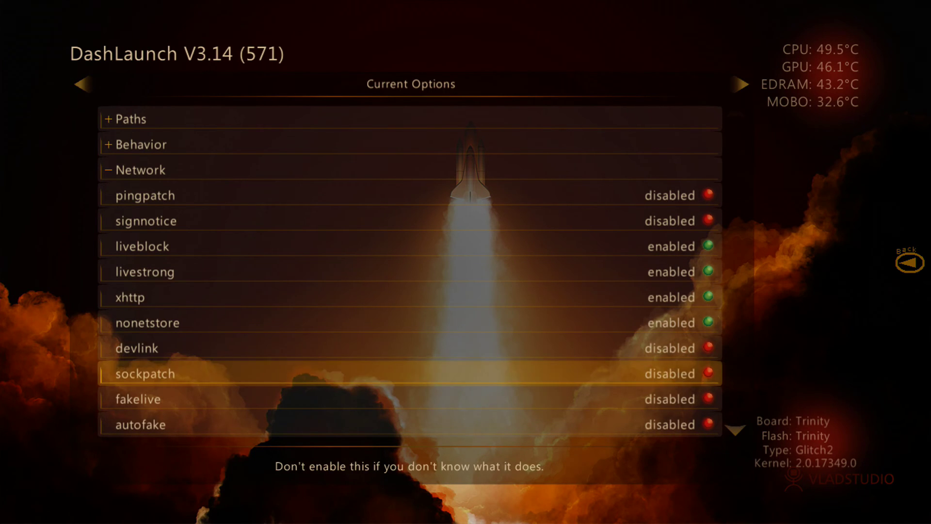
{"action": "key", "text": "Down"}
{"action": "key", "text": "Down"}
{"action": "key", "text": "Down"}
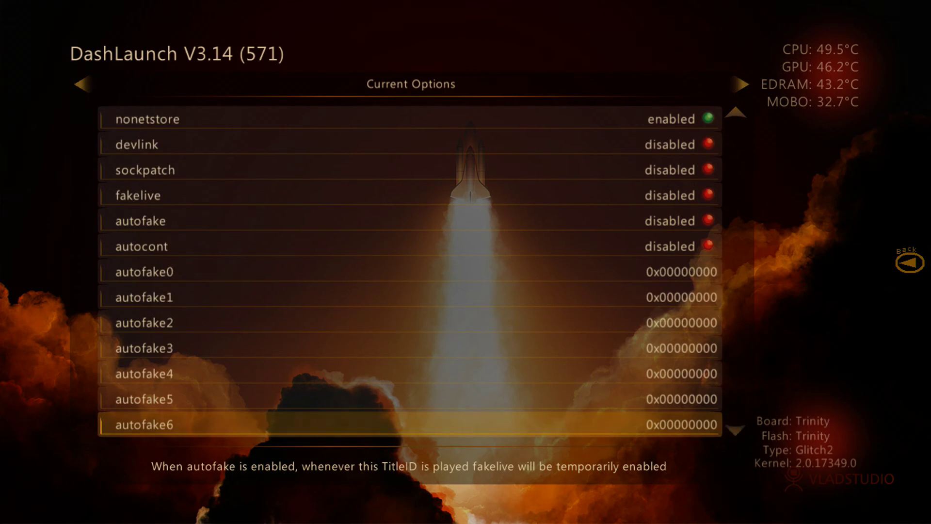
{"action": "key", "text": "Down"}
{"action": "key", "text": "Down"}
{"action": "key", "text": "Down"}
{"action": "key", "text": "Down"}
{"action": "key", "text": "Up"}
{"action": "key", "text": "Up"}
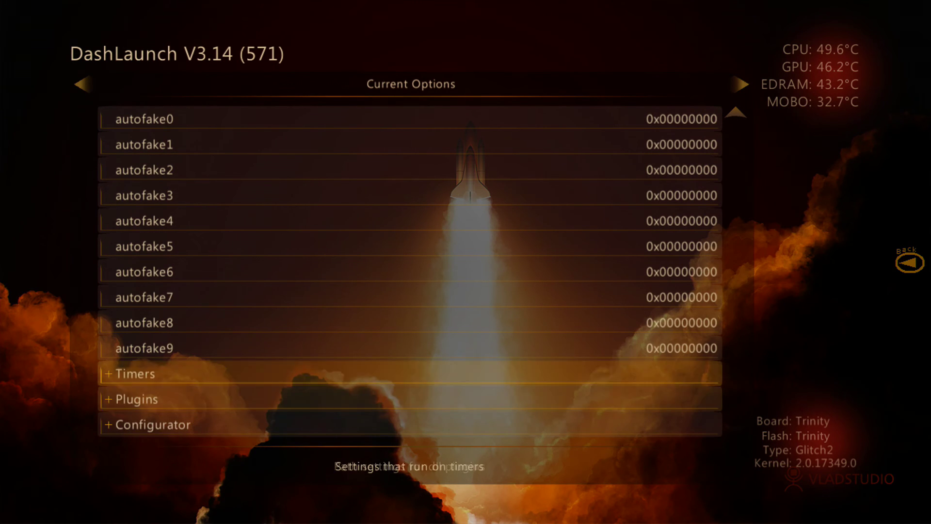
Expand the Timers category and look over its hard drive and temperature options
{"action": "key", "text": "Return"}
{"action": "key", "text": "Down"}
{"action": "key", "text": "Down"}
{"action": "key", "text": "Down"}
{"action": "key", "text": "Down"}
{"action": "key", "text": "Down"}
{"action": "key", "text": "Down"}
{"action": "key", "text": "Down"}
{"action": "key", "text": "Down"}
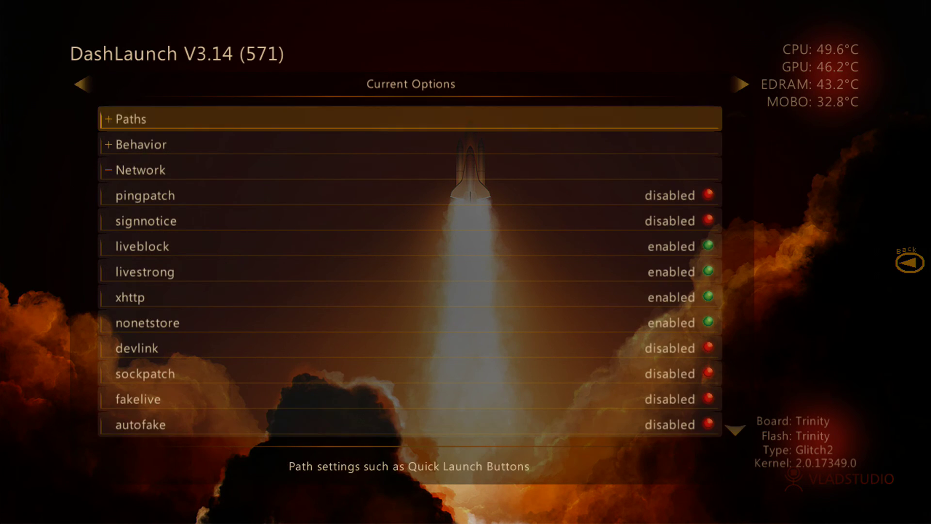
Expand the Plugins category and examine the plugin1 to plugin5 slots
{"action": "key", "text": "Up"}
{"action": "key", "text": "Up"}
{"action": "key", "text": "Return"}
{"action": "key", "text": "Down"}
{"action": "key", "text": "Down"}
{"action": "key", "text": "Down"}
{"action": "key", "text": "Down"}
{"action": "key", "text": "Down"}
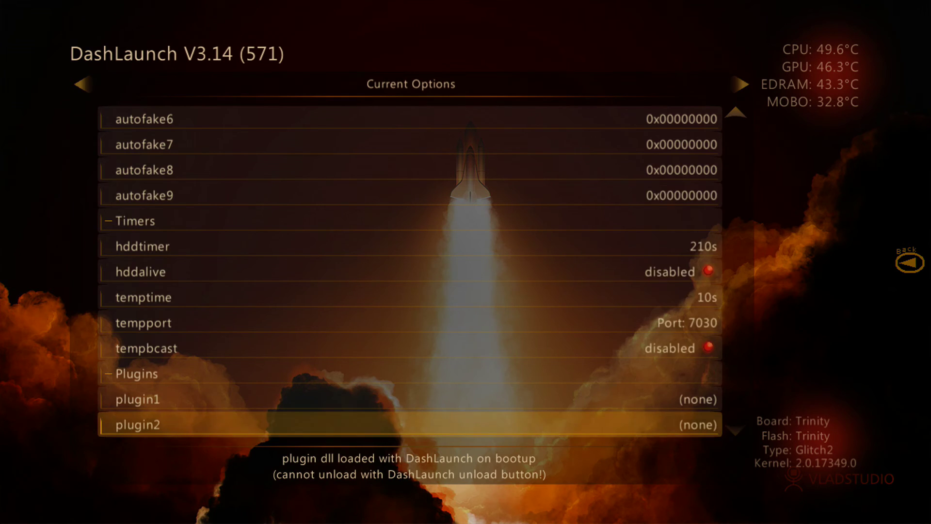
{"action": "key", "text": "Up"}
{"action": "key", "text": "Up"}
{"action": "key", "text": "Up"}
{"action": "key", "text": "Up"}
{"action": "key", "text": "Down"}
{"action": "key", "text": "Down"}
{"action": "key", "text": "Down"}
{"action": "key", "text": "Down"}
{"action": "key", "text": "Down"}
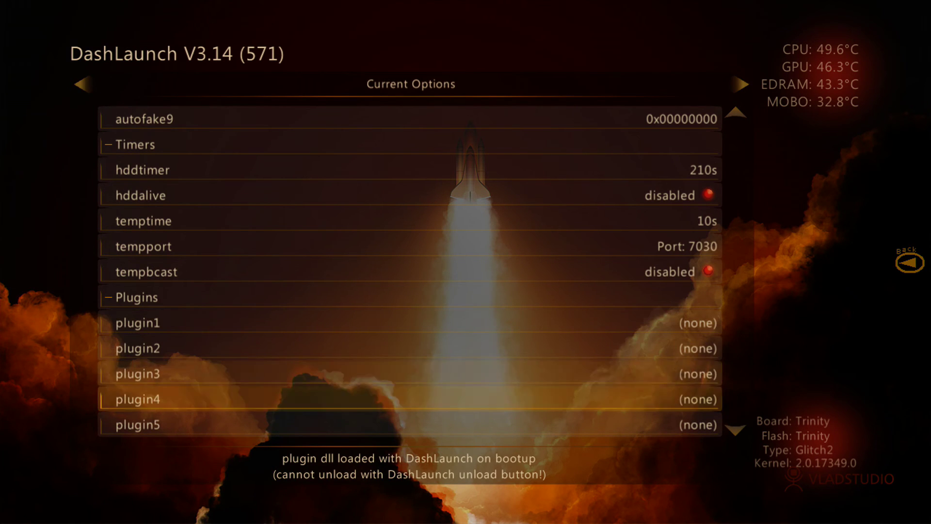
Expand the Configurator category and examine its ftpserv, ftpport, updserv, calaunch and fahrenheit options
{"action": "key", "text": "Down"}
{"action": "key", "text": "Up"}
{"action": "key", "text": "Return"}
{"action": "key", "text": "Down"}
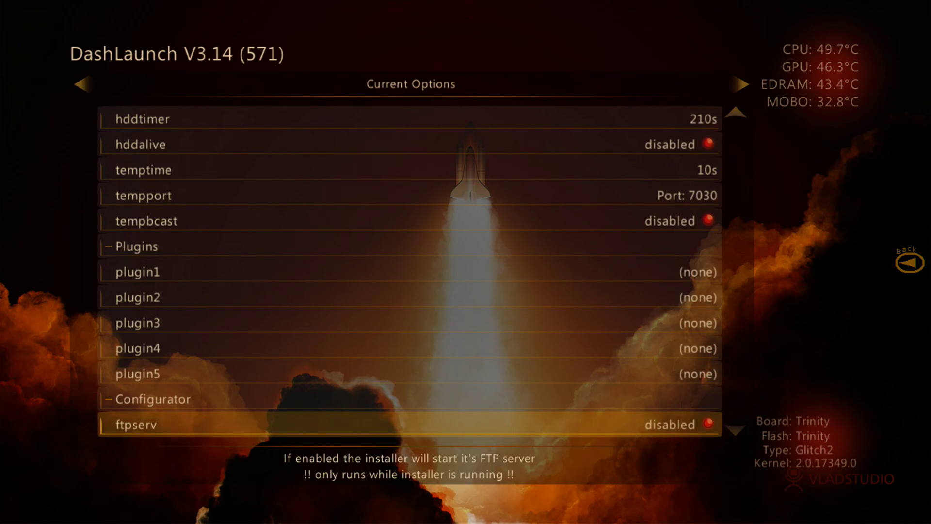
{"action": "key", "text": "Down"}
{"action": "key", "text": "Down"}
{"action": "key", "text": "Down"}
{"action": "key", "text": "Up"}
{"action": "key", "text": "Up"}
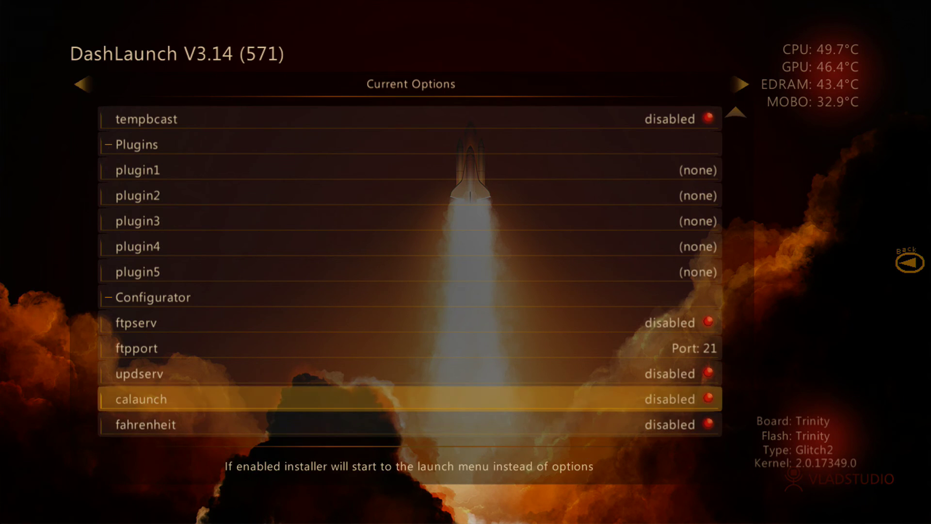
{"action": "key", "text": "Down"}
{"action": "key", "text": "Down"}
{"action": "key", "text": "Up"}
{"action": "key", "text": "Up"}
{"action": "key", "text": "Up"}
{"action": "key", "text": "Up"}
{"action": "key", "text": "Up"}
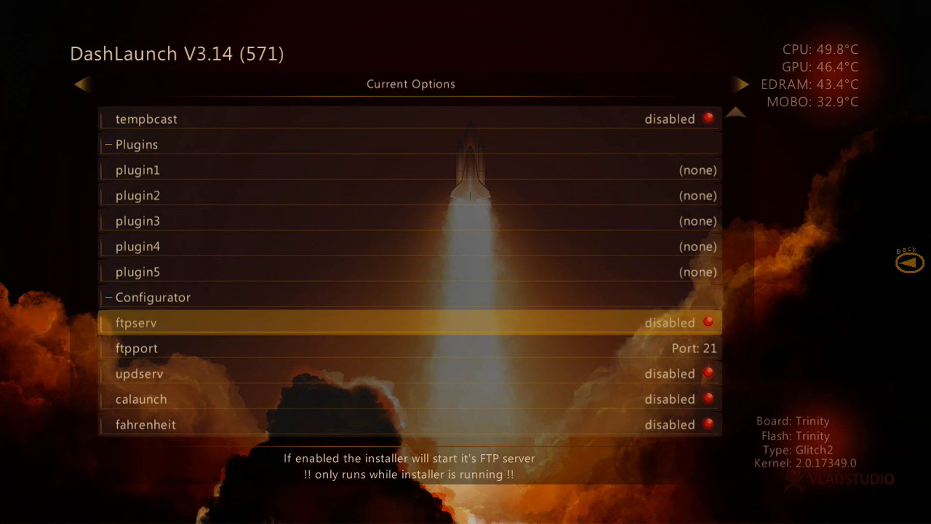
{"action": "key", "text": "Up"}
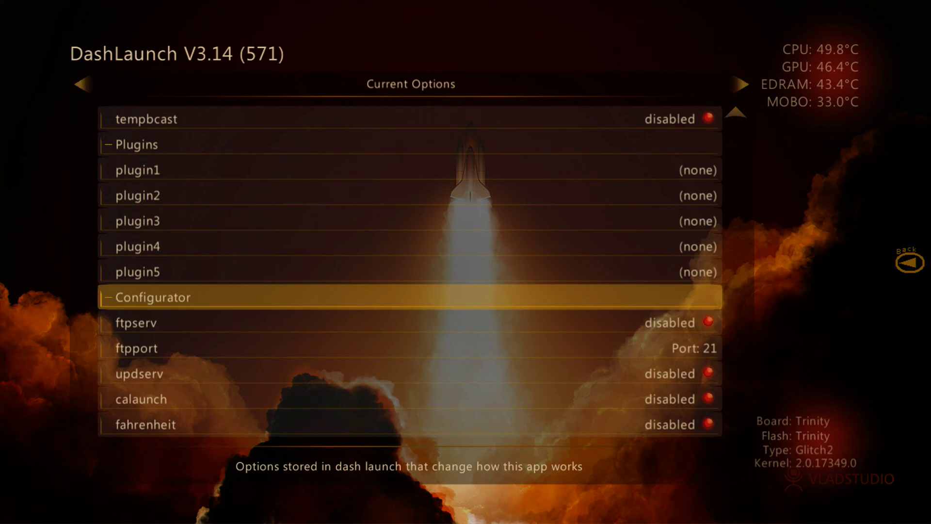
Collapse the Configurator and Plugins categories
{"action": "key", "text": "Return"}
{"action": "key", "text": "Up"}
{"action": "key", "text": "Up"}
{"action": "key", "text": "Up"}
{"action": "key", "text": "Up"}
{"action": "key", "text": "Up"}
{"action": "key", "text": "Up"}
{"action": "key", "text": "Return"}
Collapse the Timers category
{"action": "key", "text": "Up"}
{"action": "key", "text": "Up"}
{"action": "key", "text": "Up"}
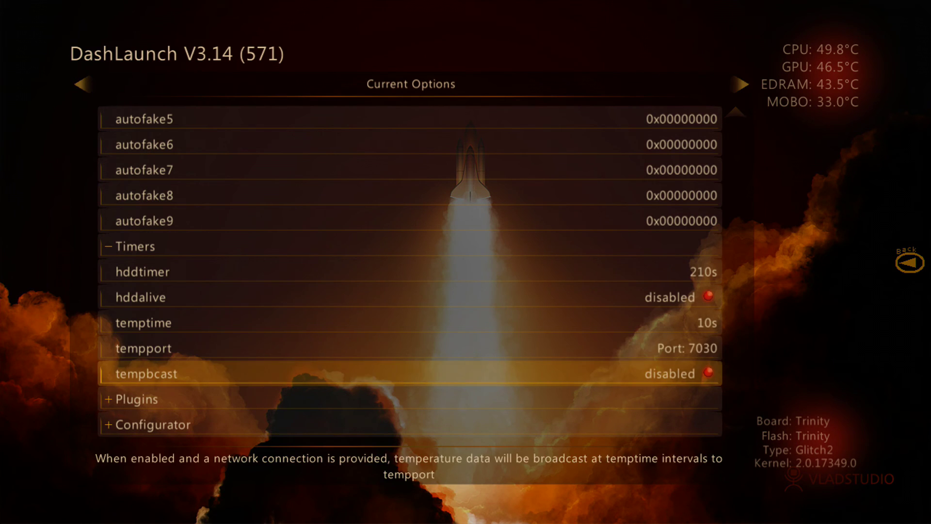
{"action": "key", "text": "Up"}
{"action": "key", "text": "Up"}
{"action": "key", "text": "Up"}
{"action": "key", "text": "Return"}
Collapse the Network category and return to the Paths heading in the option list
{"action": "key", "text": "Up"}
{"action": "key", "text": "Up"}
{"action": "key", "text": "Up"}
{"action": "key", "text": "Up"}
{"action": "key", "text": "Up"}
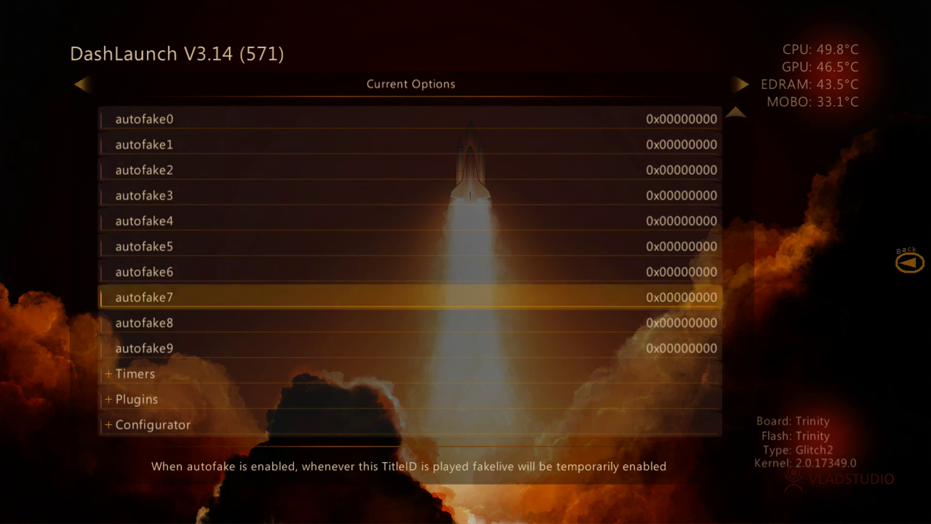
{"action": "key", "text": "Up"}
{"action": "key", "text": "Up"}
{"action": "key", "text": "Up"}
{"action": "key", "text": "Up"}
{"action": "key", "text": "Up"}
{"action": "key", "text": "Up"}
{"action": "key", "text": "Up"}
{"action": "key", "text": "Up"}
{"action": "key", "text": "Up"}
{"action": "key", "text": "Up"}
{"action": "key", "text": "Up"}
{"action": "key", "text": "Up"}
{"action": "key", "text": "Up"}
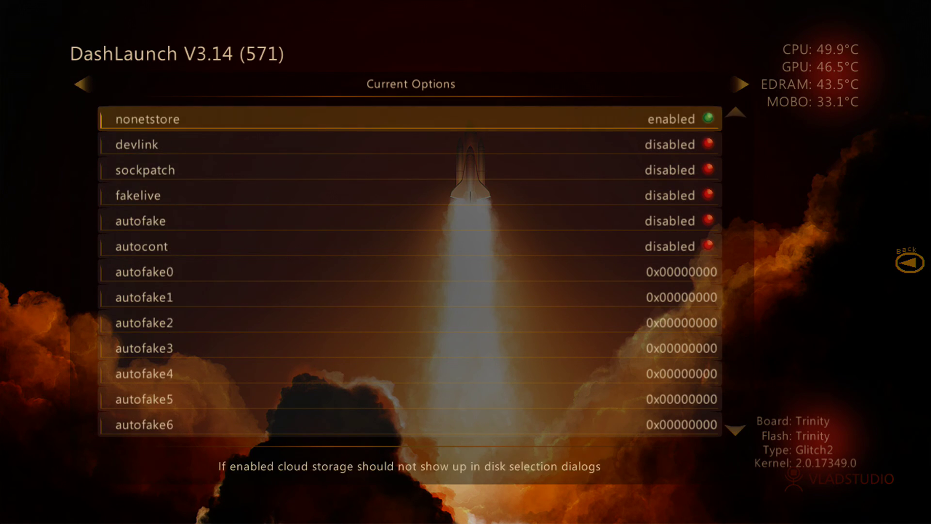
{"action": "key", "text": "Up"}
{"action": "key", "text": "Up"}
{"action": "key", "text": "Up"}
{"action": "key", "text": "Up"}
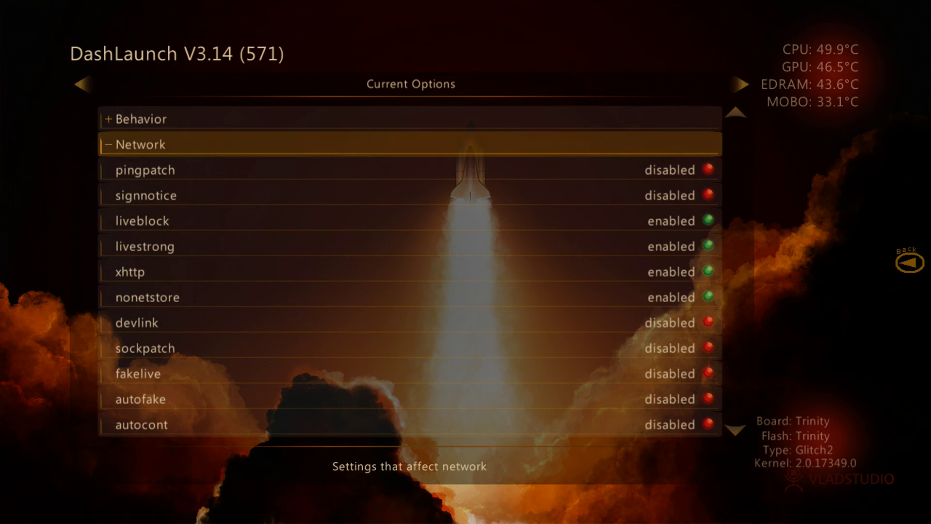
{"action": "key", "text": "Return"}
{"action": "key", "text": "Up"}
{"action": "key", "text": "Up"}
{"action": "key", "text": "Down"}
{"action": "key", "text": "Down"}
{"action": "key", "text": "Down"}
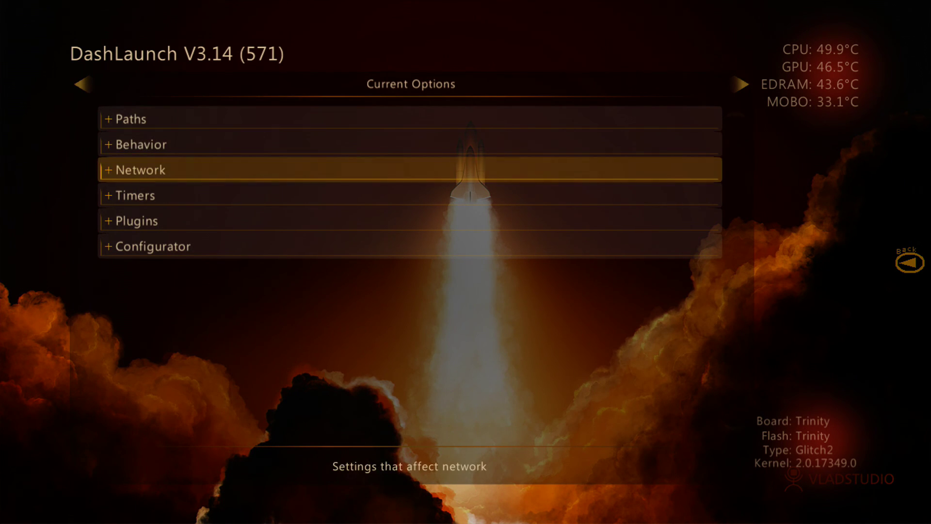
{"action": "key", "text": "Down"}
{"action": "key", "text": "Down"}
{"action": "key", "text": "Down"}
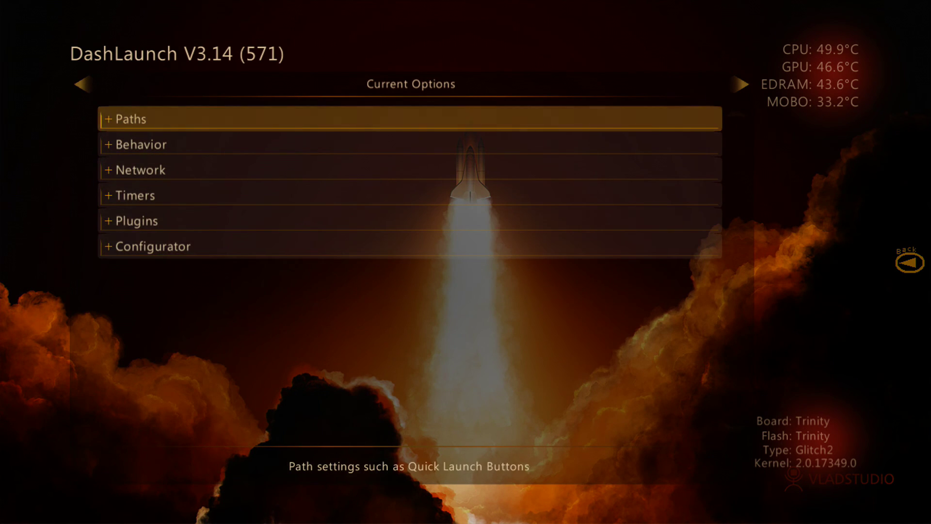